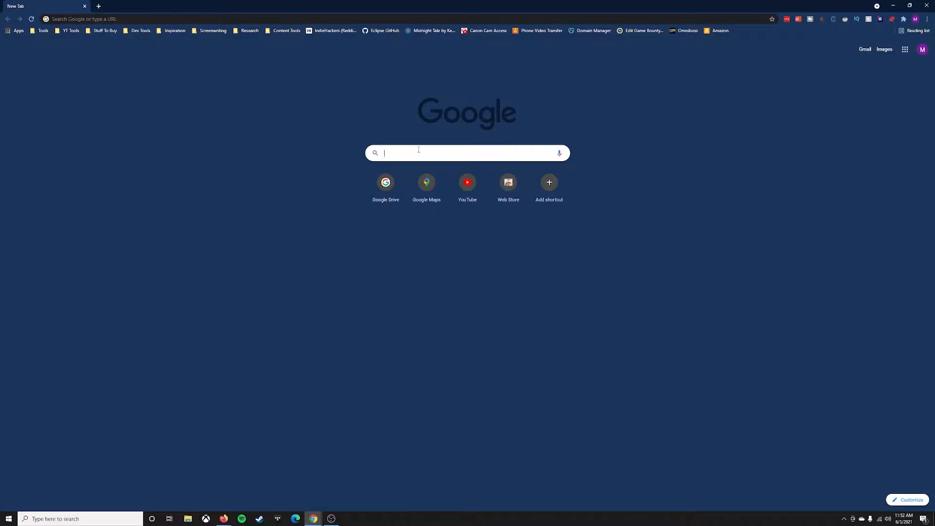
Go to itch.io and log in to the creator account with the saved credentials
{"action": "type", "text": "itch.io"}
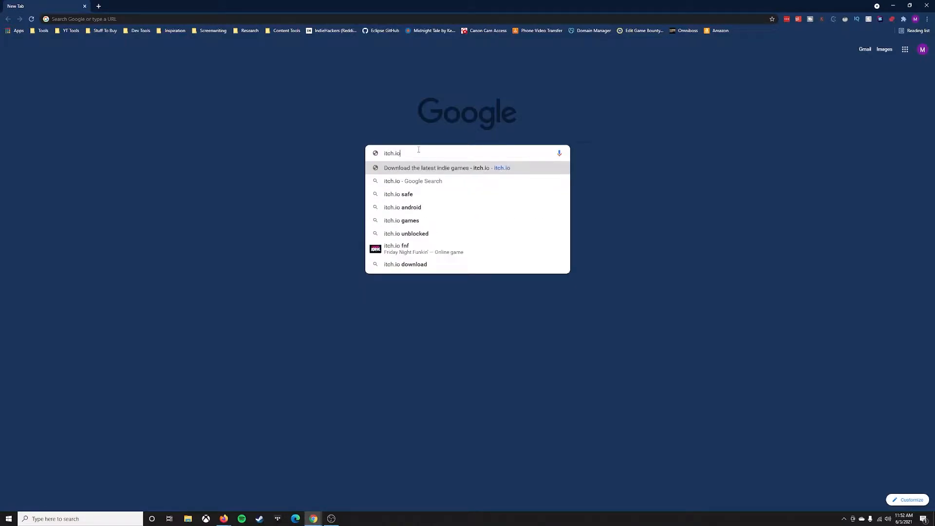
{"action": "key", "text": "Return"}
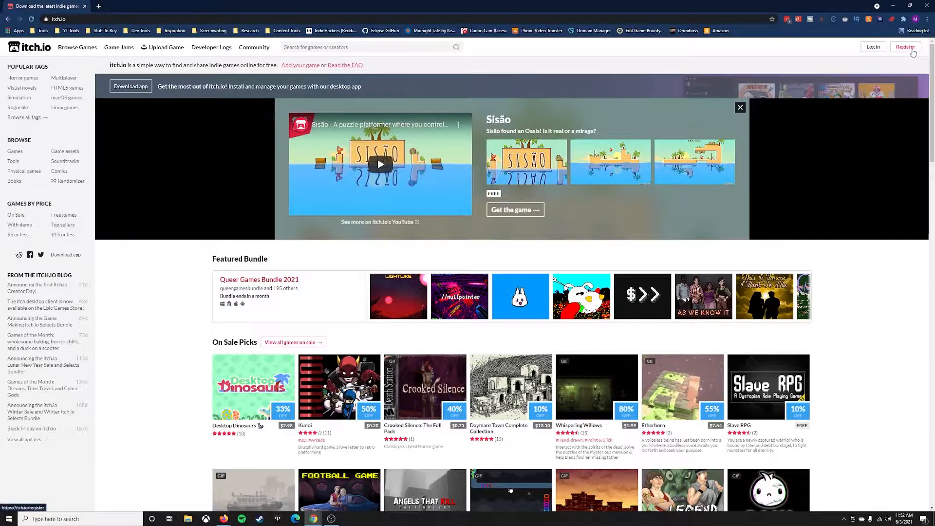
{"action": "left_click", "coordinate": [871, 49]}
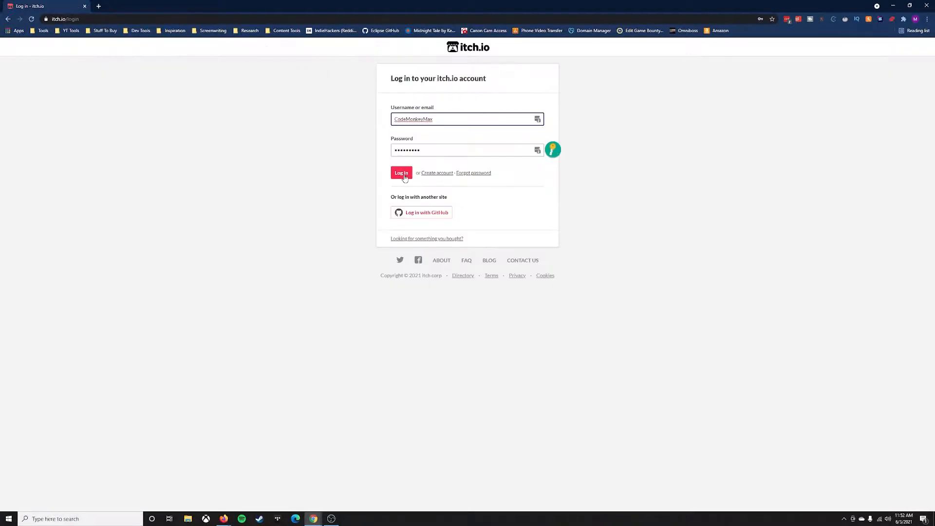
{"action": "left_click", "coordinate": [403, 174]}
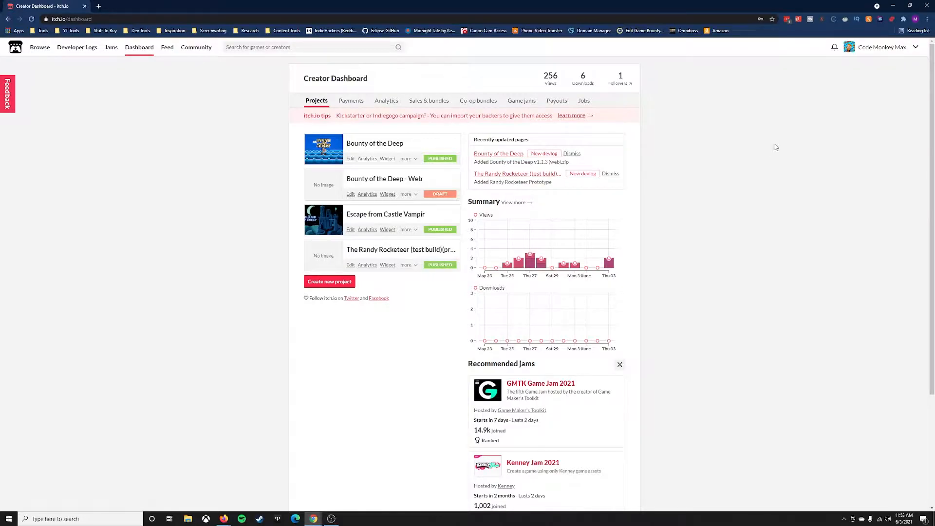
Create a new project and title it "My Super Awesome Game!"
{"action": "left_click", "coordinate": [322, 283]}
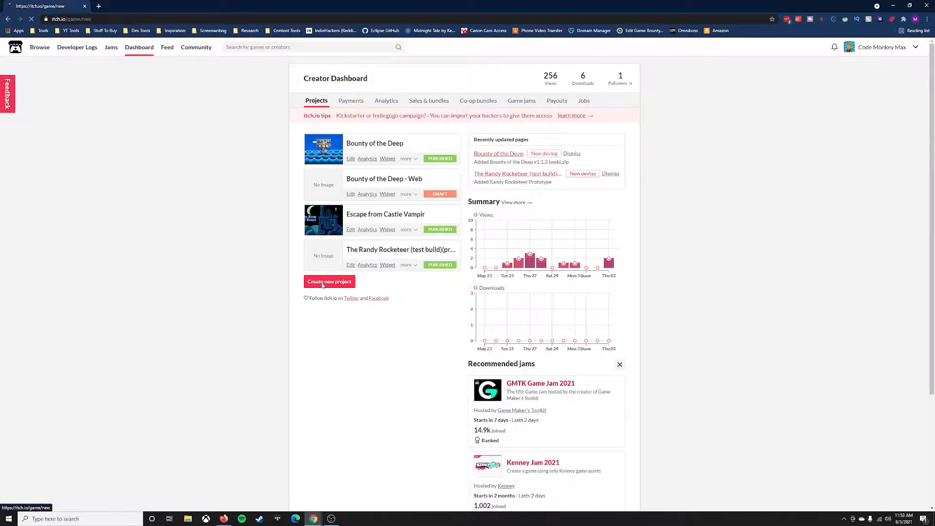
{"action": "left_click", "coordinate": [341, 155]}
{"action": "type", "text": "My Super Awesome Game!"}
Set the project URL ending to "literally-anything" and the short description to "This game is SUPER awesome."
{"action": "left_click", "coordinate": [419, 199]}
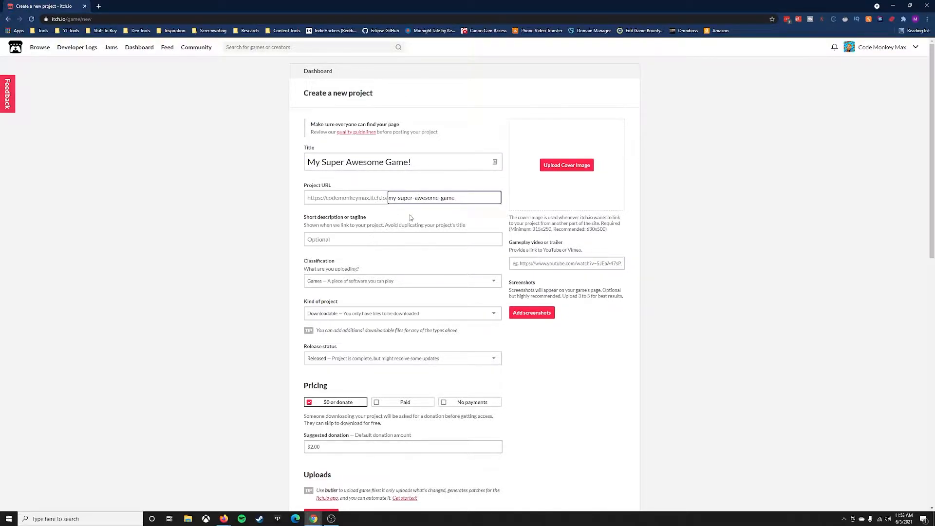
{"action": "left_click_drag", "start_coordinate": [388, 197], "coordinate": [512, 196]}
{"action": "type", "text": "literally-anything"}
{"action": "left_click", "coordinate": [202, 255]}
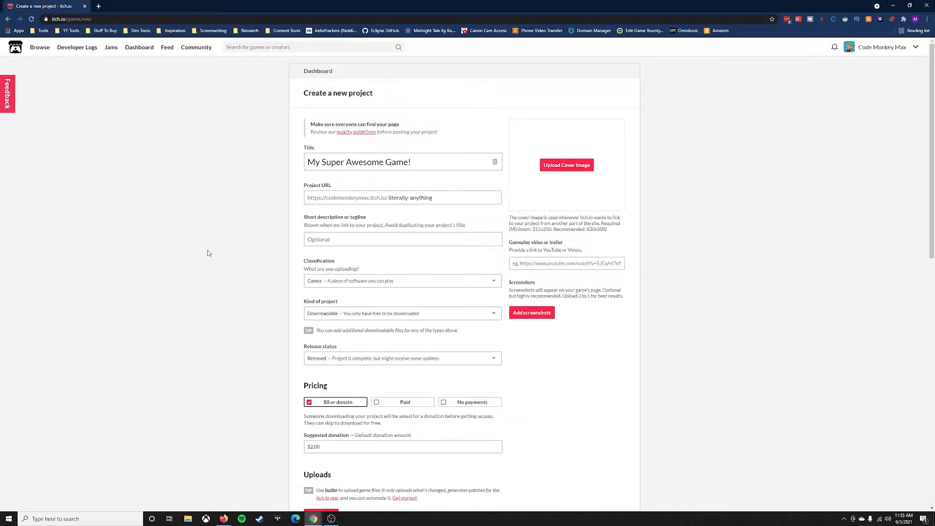
{"action": "left_click", "coordinate": [366, 241]}
{"action": "type", "text": "This game is SUPER awesome."}
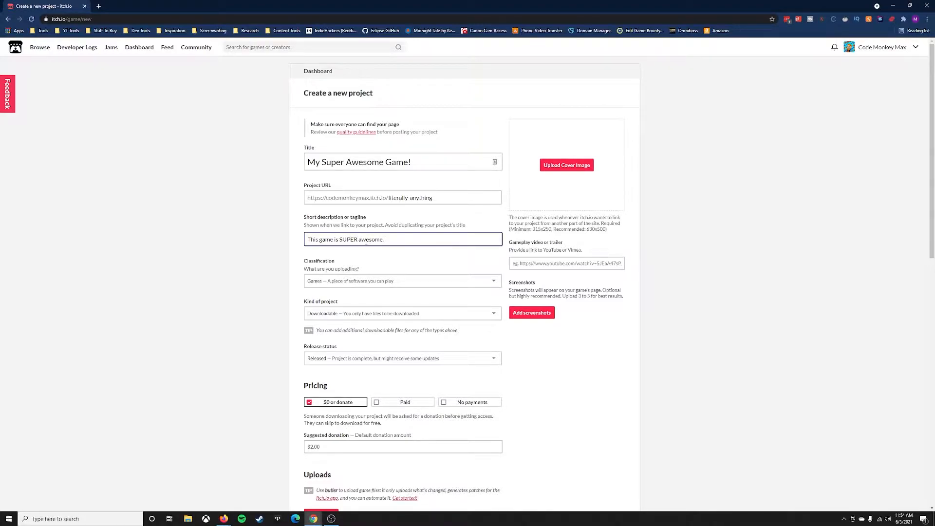
Set the kind of project to HTML, played in the browser from a ZIP or HTML file
{"action": "scroll", "coordinate": [396, 218], "scroll_direction": "down", "scroll_amount": 1}
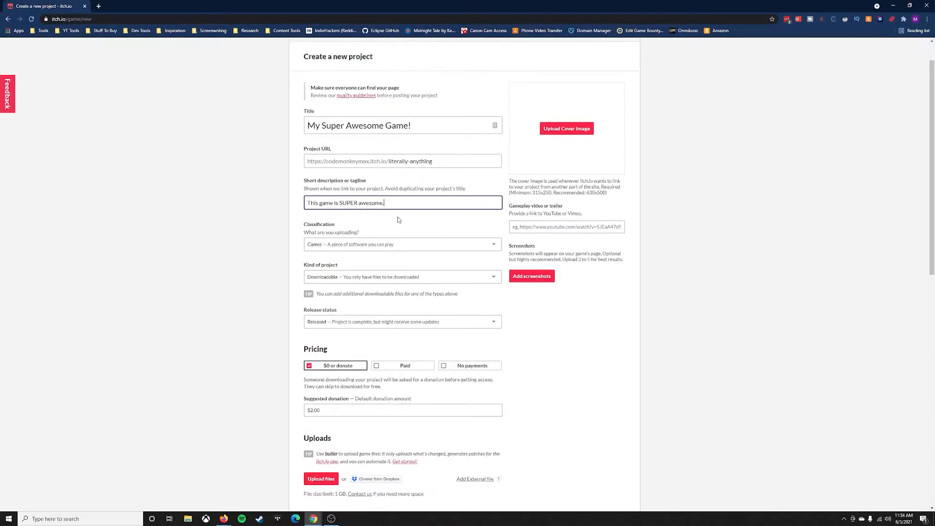
{"action": "left_click", "coordinate": [422, 254]}
{"action": "left_click", "coordinate": [333, 283]}
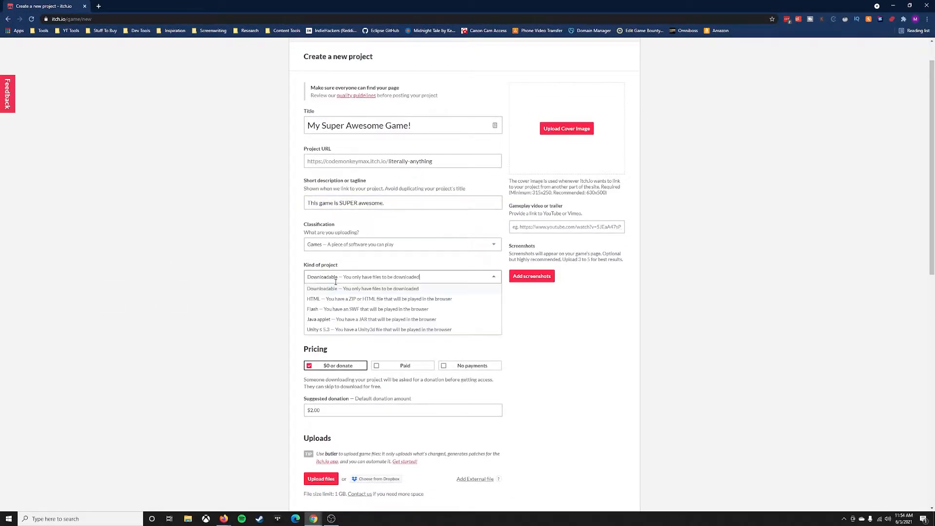
{"action": "left_click", "coordinate": [340, 301]}
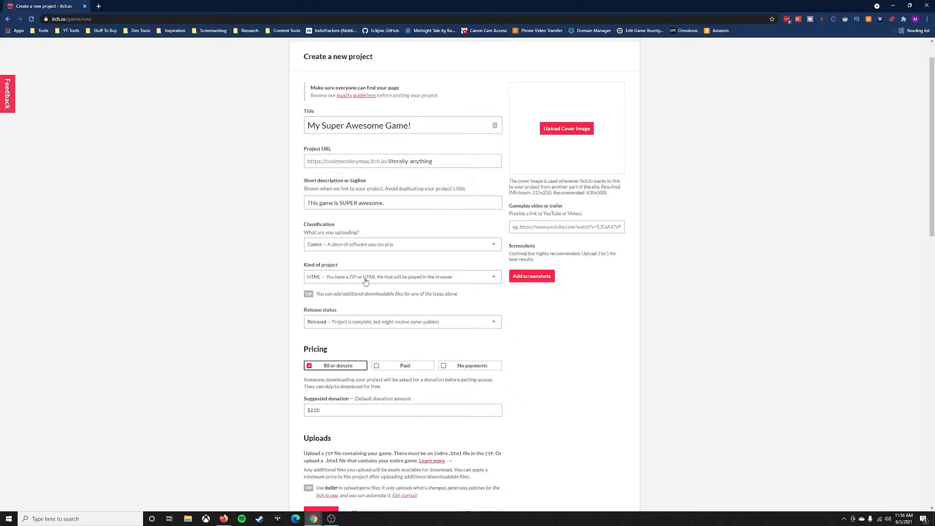
{"action": "left_click", "coordinate": [321, 282]}
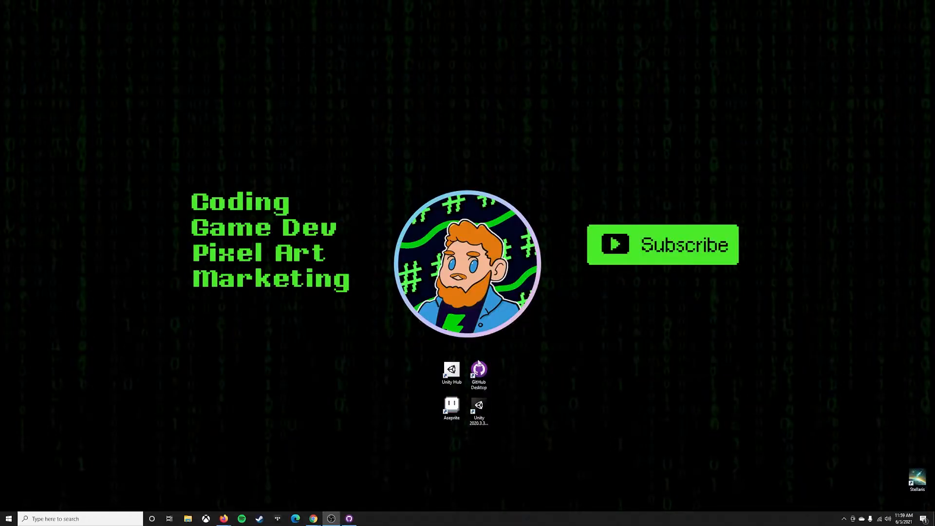
Switch to Unity Hub and open the Escape-from-Castle-Vampir project, continuing despite the editor version mismatch
{"action": "double_click", "coordinate": [451, 371]}
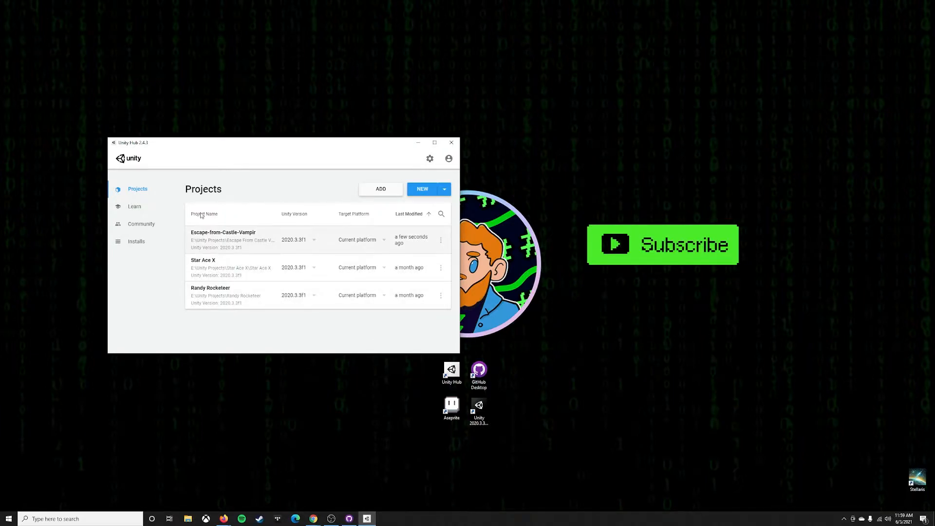
{"action": "left_click", "coordinate": [232, 238]}
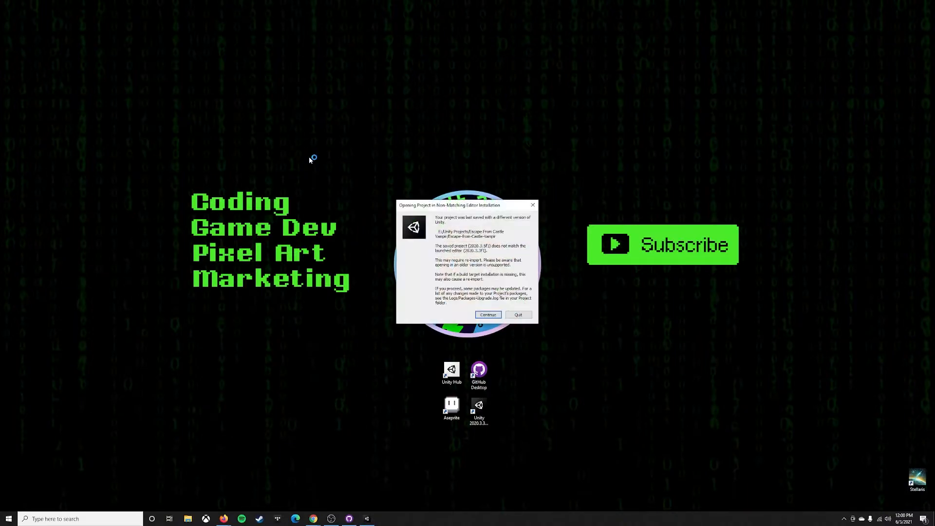
{"action": "left_click", "coordinate": [488, 314]}
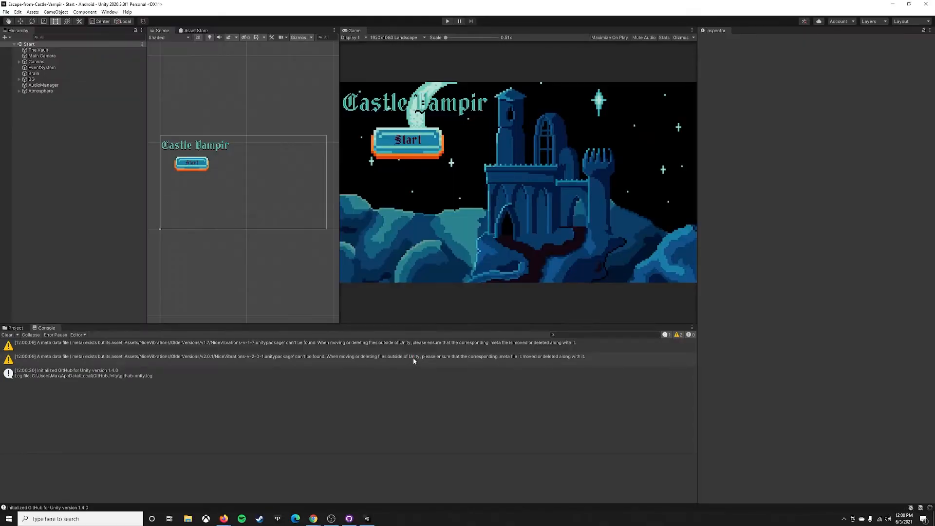
Switch the project's build platform to WebGL and close the build settings
{"action": "left_click", "coordinate": [5, 11]}
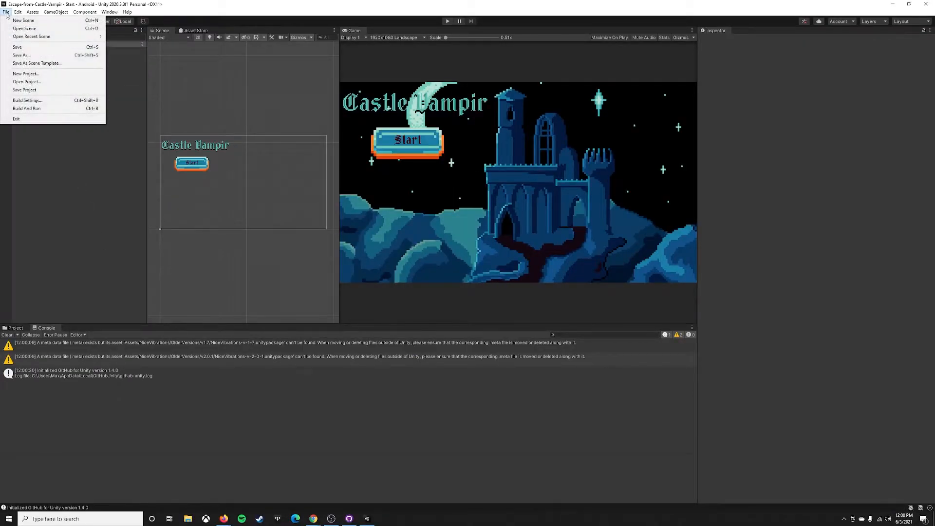
{"action": "left_click", "coordinate": [40, 100]}
{"action": "left_click_drag", "start_coordinate": [786, 122], "coordinate": [516, 103]}
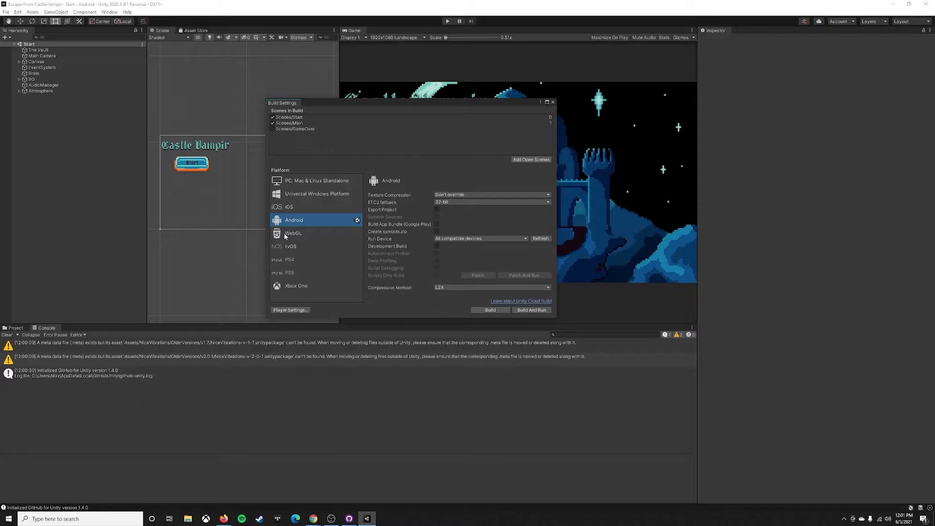
{"action": "left_click", "coordinate": [306, 238]}
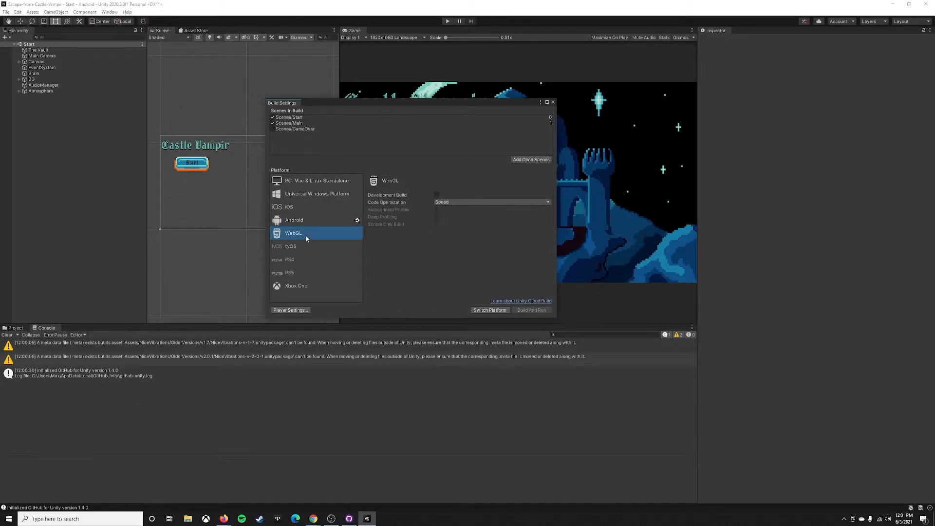
{"action": "left_click", "coordinate": [489, 310]}
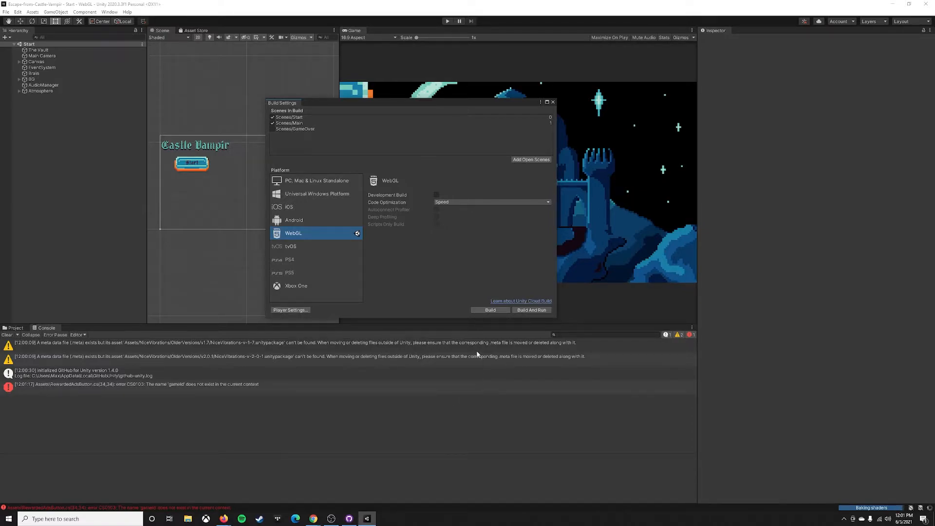
{"action": "left_click", "coordinate": [553, 101]}
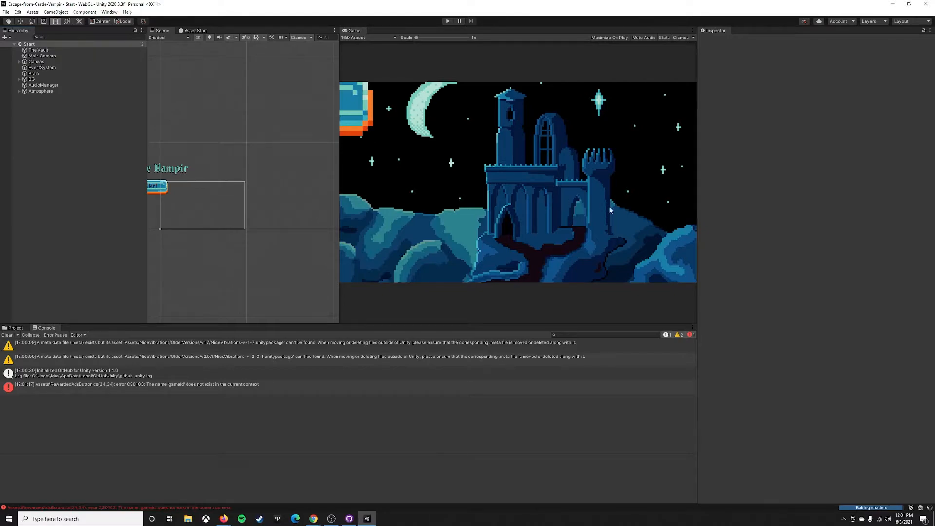
Set the Game view resolution to Full HD (1920x1080) and play the game to test it
{"action": "left_click", "coordinate": [375, 38]}
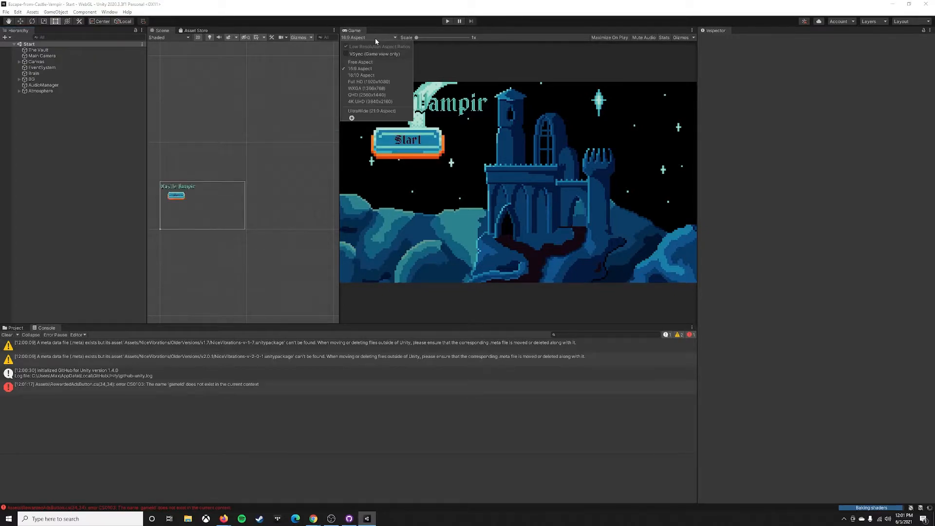
{"action": "left_click", "coordinate": [384, 82]}
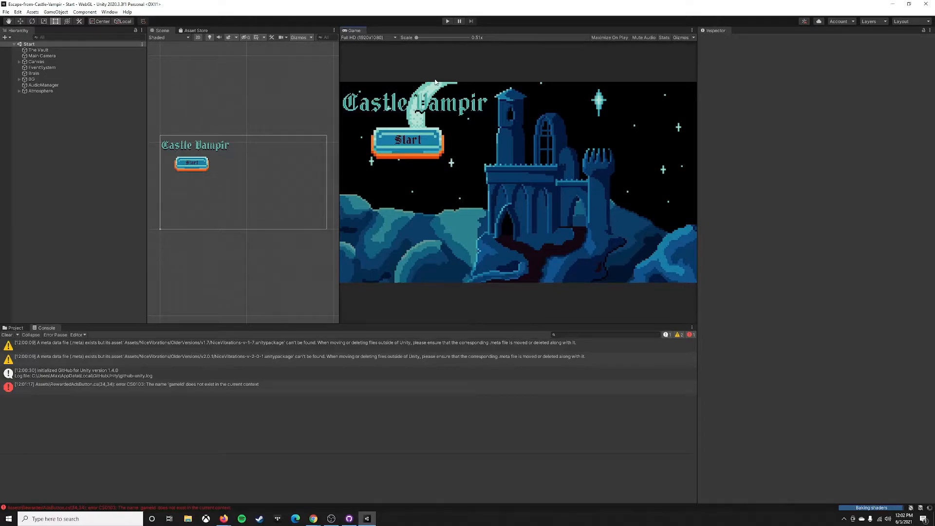
{"action": "left_click", "coordinate": [447, 22]}
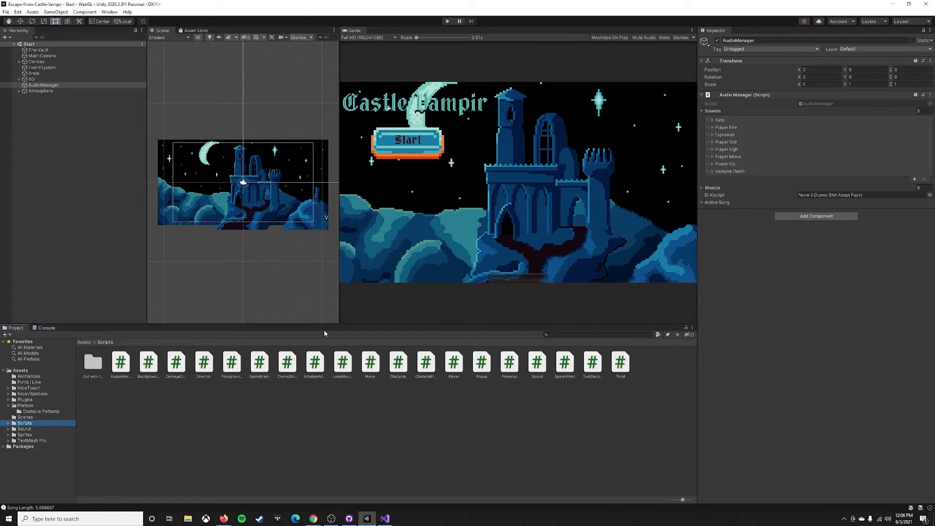
Build the game for WebGL into a new folder named "Version 2.1" inside the WebGL builds folder
{"action": "left_click", "coordinate": [6, 12]}
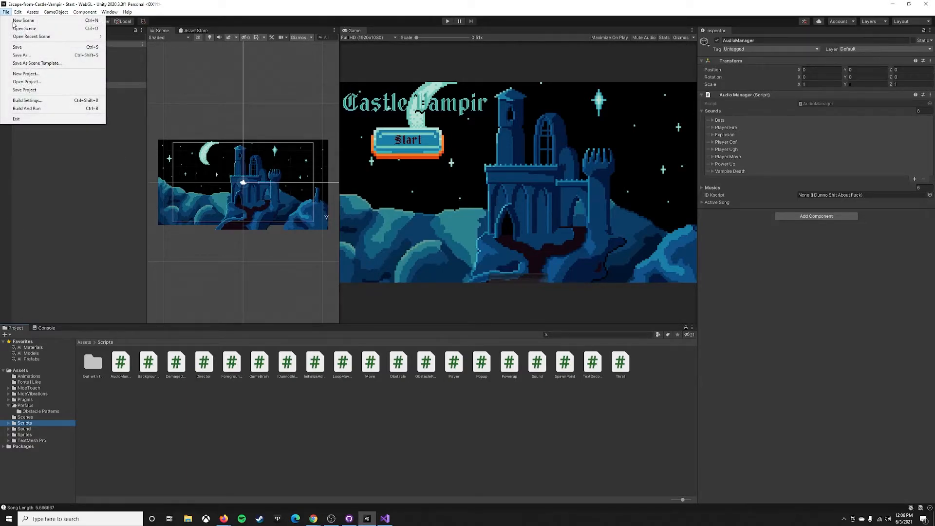
{"action": "left_click", "coordinate": [29, 100]}
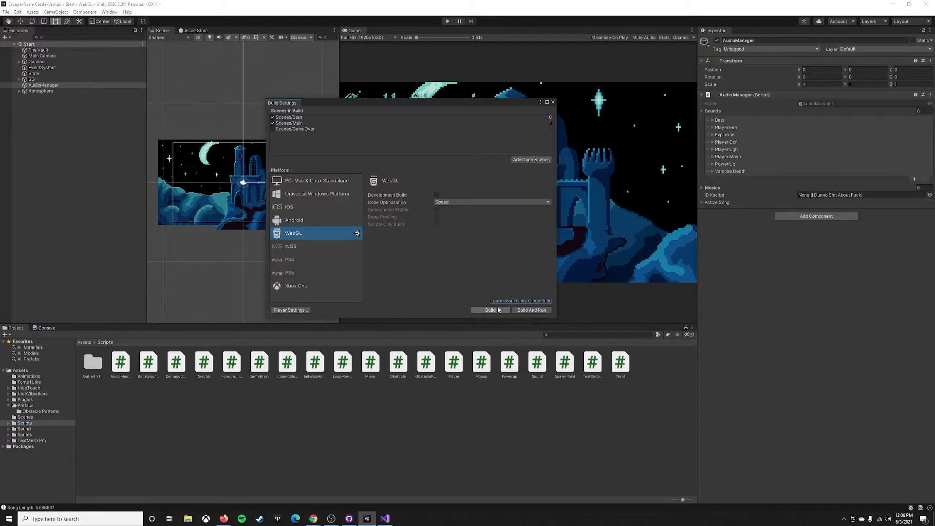
{"action": "left_click", "coordinate": [490, 310]}
{"action": "right_click", "coordinate": [109, 117]}
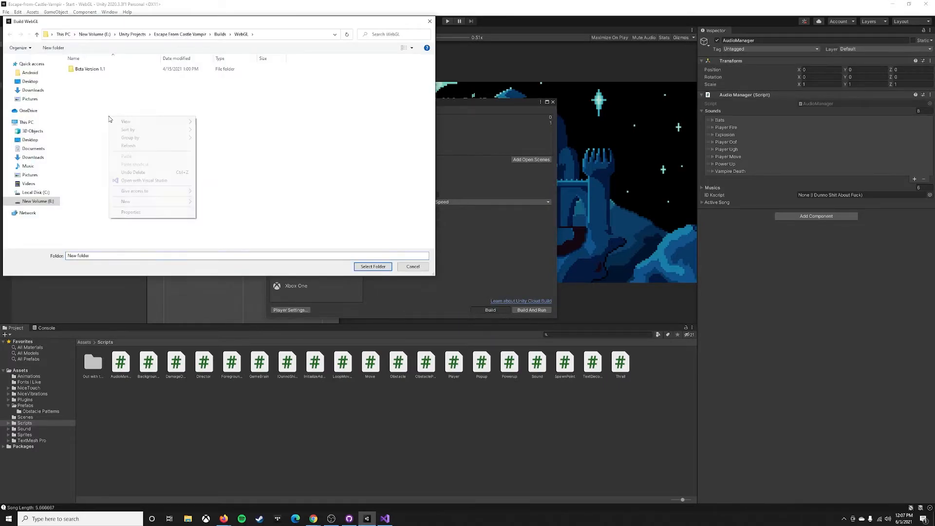
{"action": "mouse_move", "coordinate": [153, 201]}
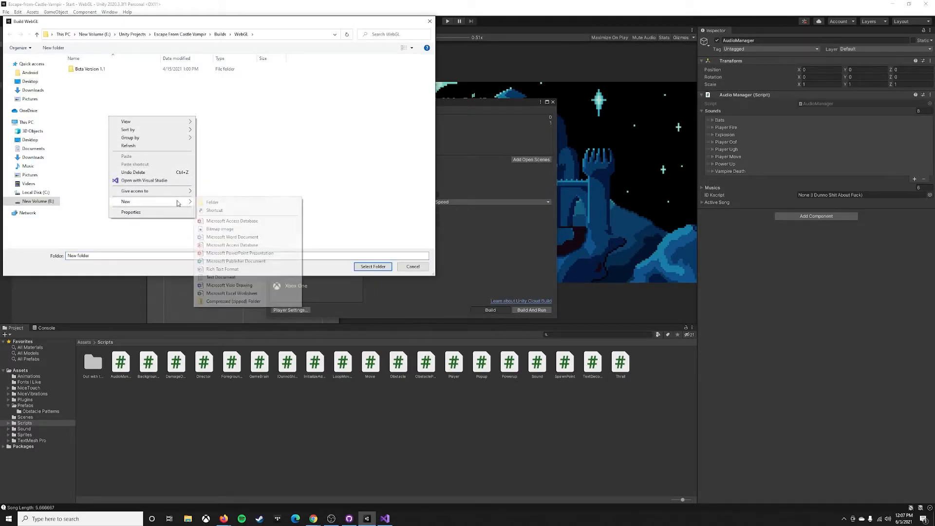
{"action": "left_click", "coordinate": [205, 202]}
{"action": "type", "text": "Version"}
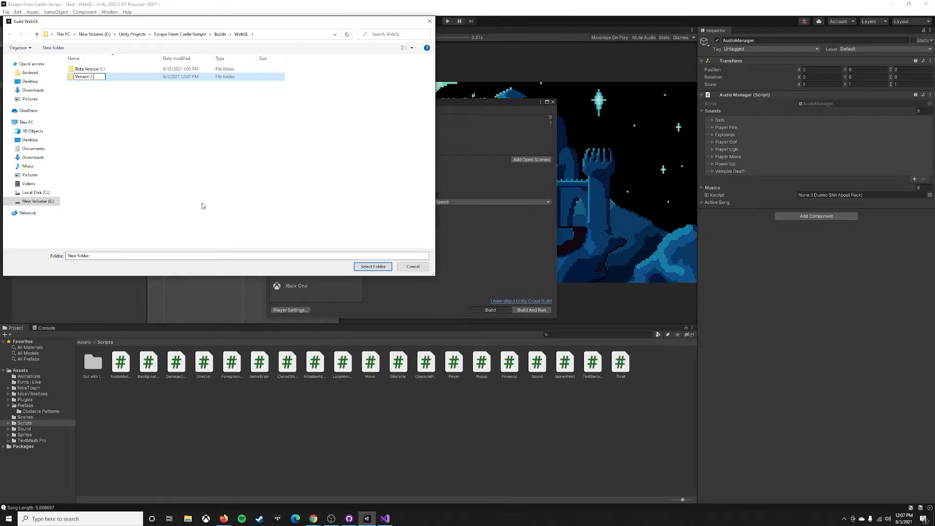
{"action": "type", "text": " 2.1"}
{"action": "key", "text": "Return"}
{"action": "left_click", "coordinate": [373, 266]}
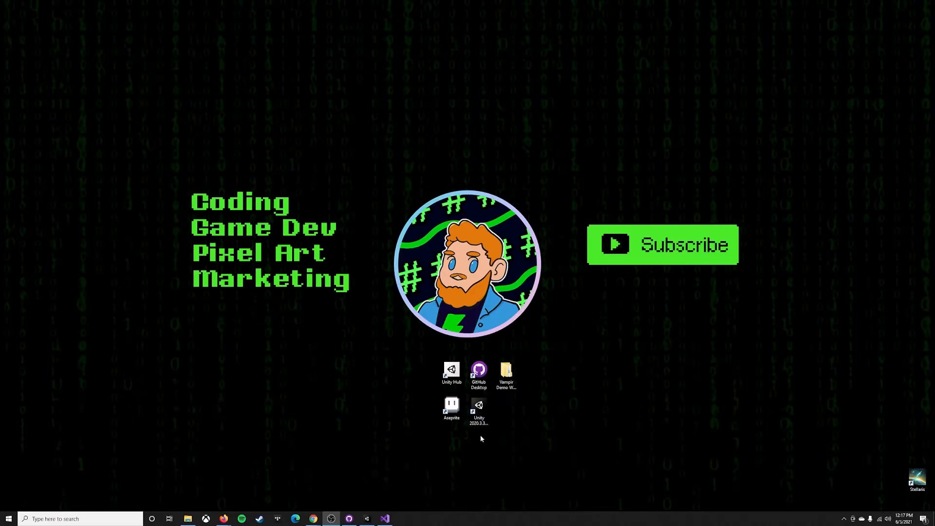
Compress the Version 2.1 folder inside the desktop's Vampir Demo Web Build folder into a ZIP file
{"action": "double_click", "coordinate": [504, 375]}
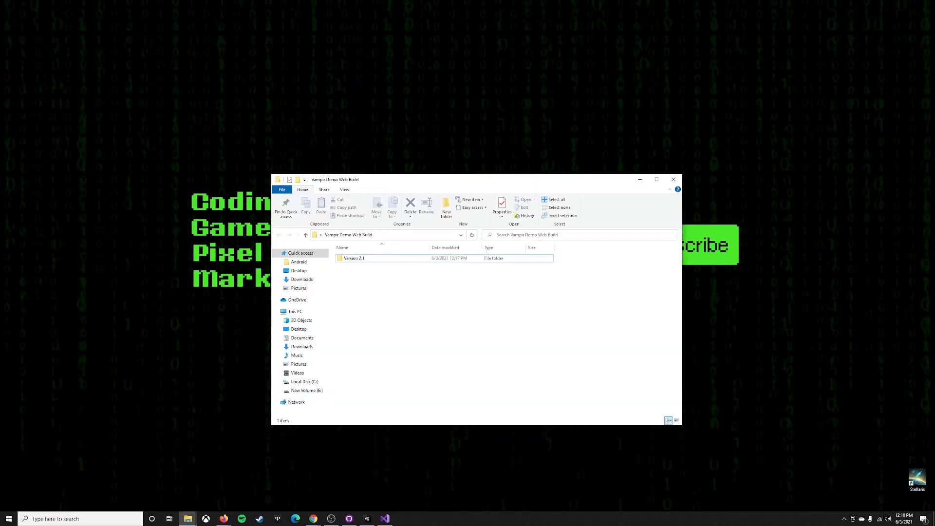
{"action": "right_click", "coordinate": [358, 259]}
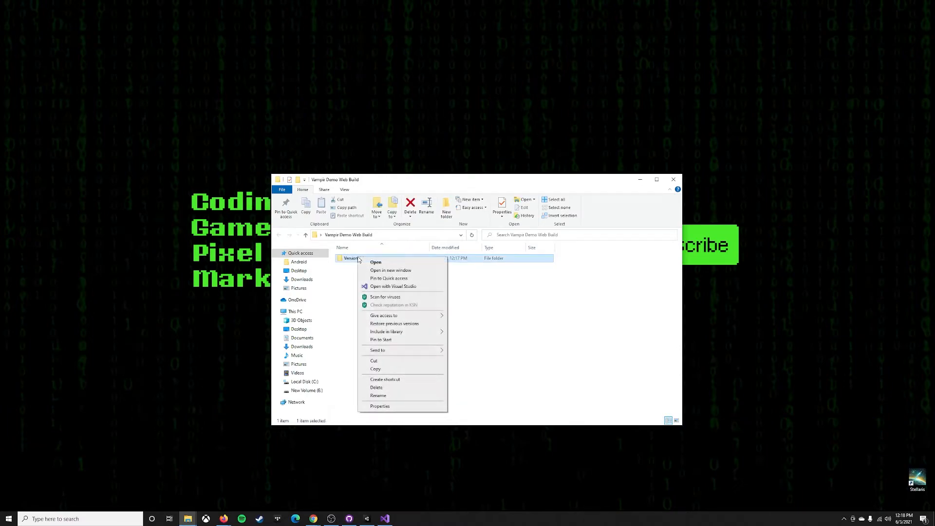
{"action": "mouse_move", "coordinate": [404, 353]}
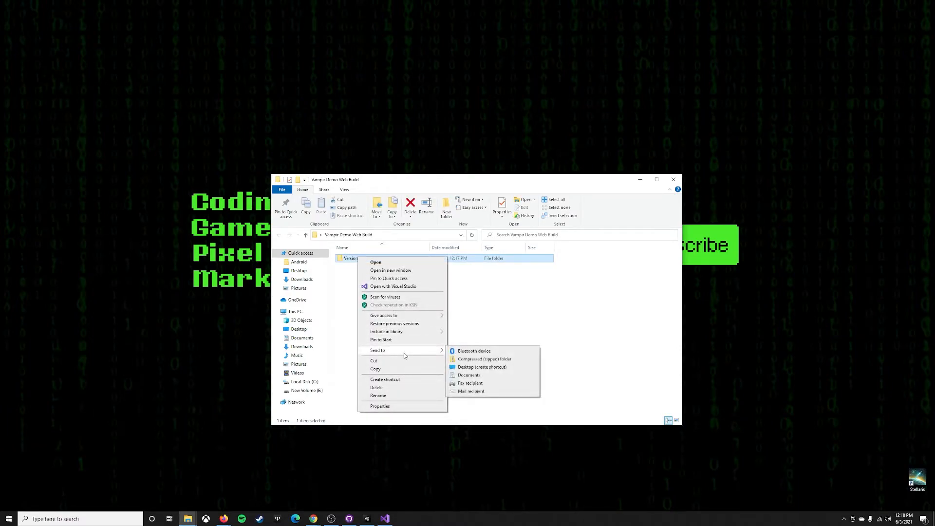
{"action": "left_click", "coordinate": [469, 361]}
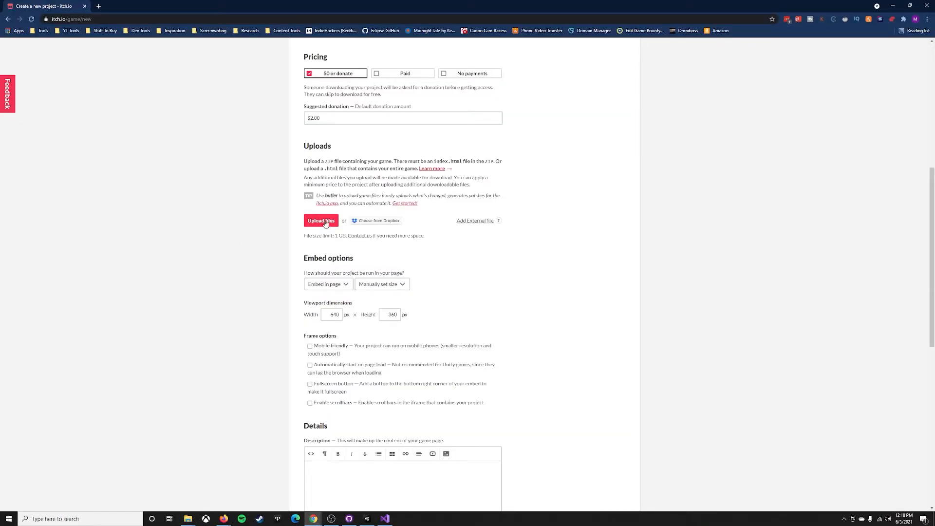
Upload Version 2.1.zip from the desktop's Vampir Demo Web Build folder and mark the file as played in the browser
{"action": "scroll", "coordinate": [316, 229], "scroll_direction": "up", "scroll_amount": 3}
{"action": "scroll", "coordinate": [317, 229], "scroll_direction": "up", "scroll_amount": 4}
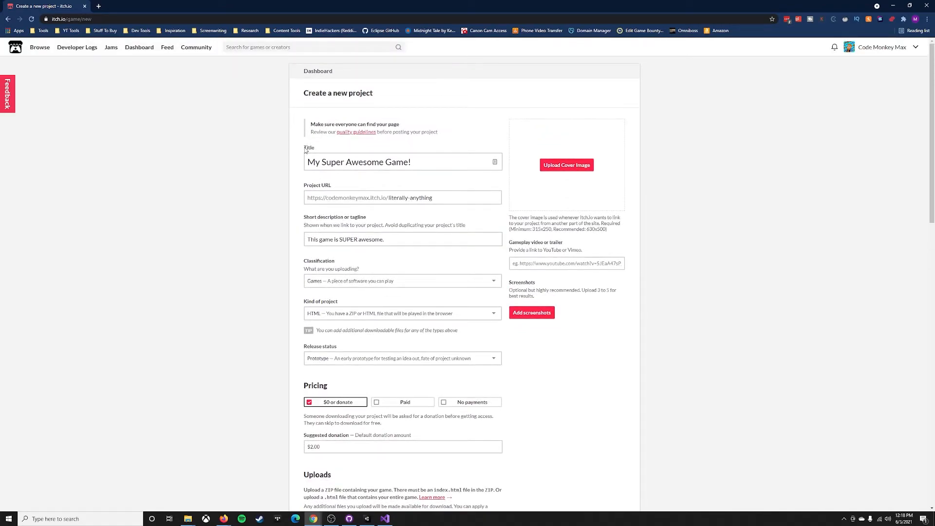
{"action": "scroll", "coordinate": [447, 170], "scroll_direction": "down", "scroll_amount": 4}
{"action": "left_click", "coordinate": [320, 371]}
{"action": "left_click", "coordinate": [44, 65]}
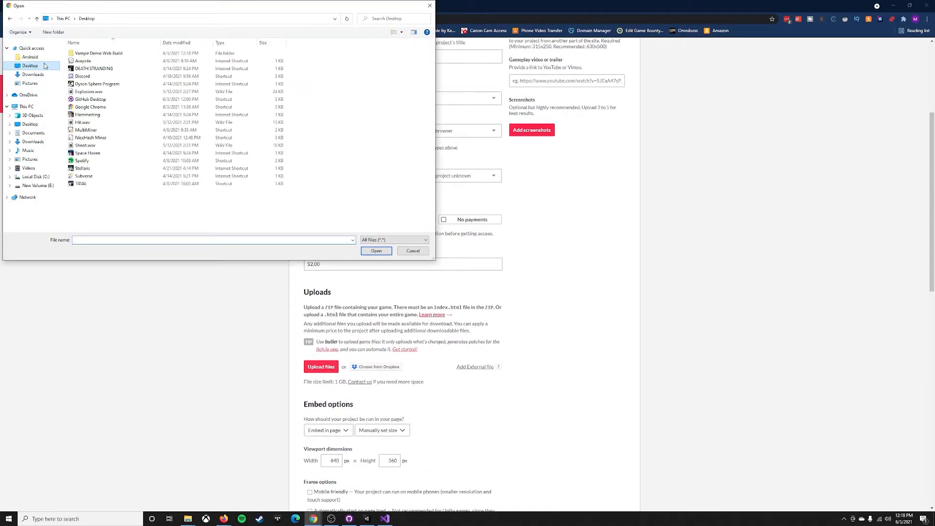
{"action": "double_click", "coordinate": [95, 54]}
{"action": "left_click", "coordinate": [105, 61]}
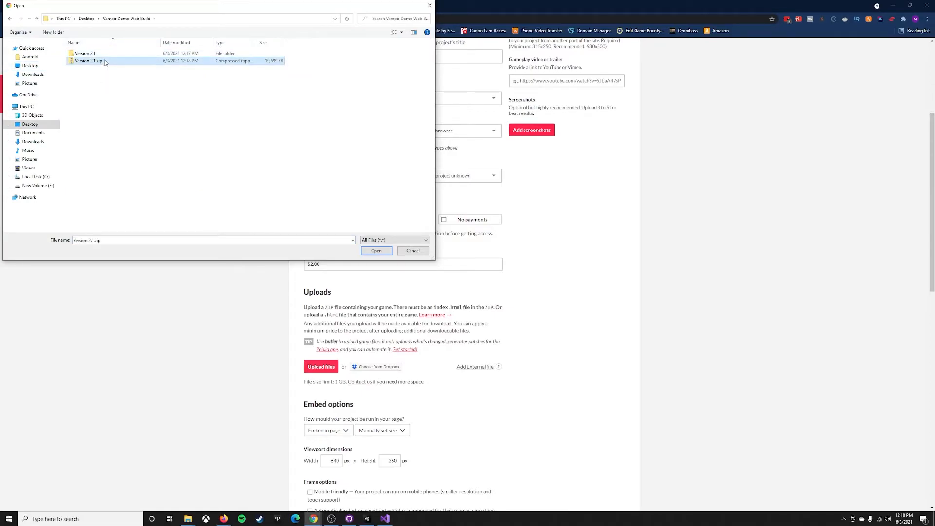
{"action": "left_click", "coordinate": [376, 252]}
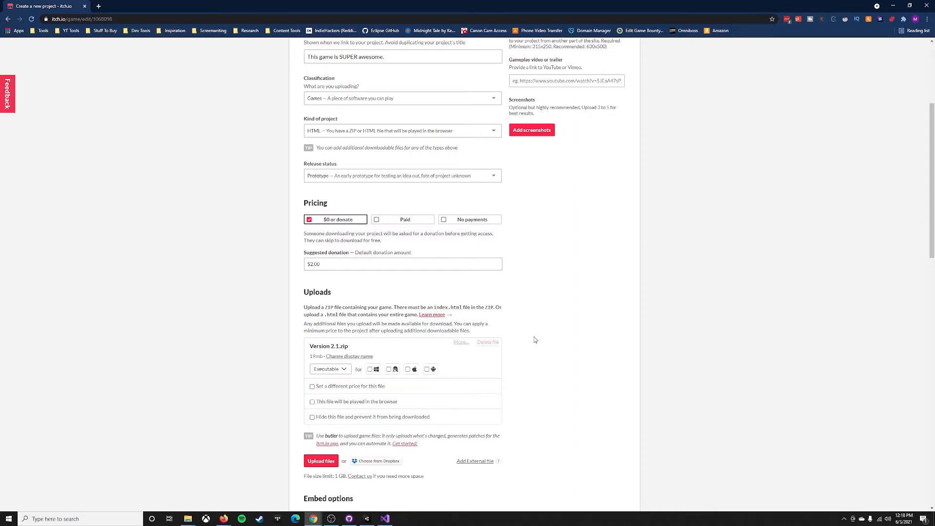
{"action": "left_click", "coordinate": [312, 403]}
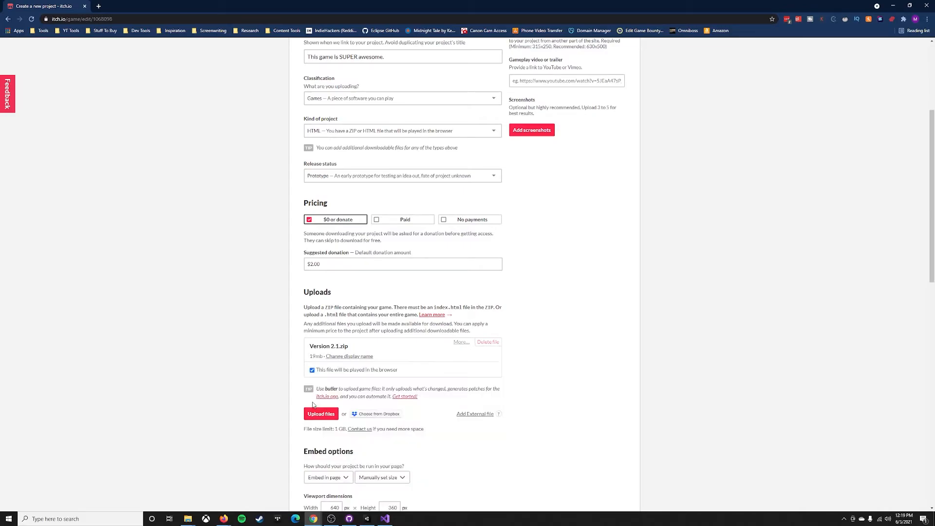
Change the viewport dimensions of the game in the embed options
{"action": "scroll", "coordinate": [270, 393], "scroll_direction": "down", "scroll_amount": 2}
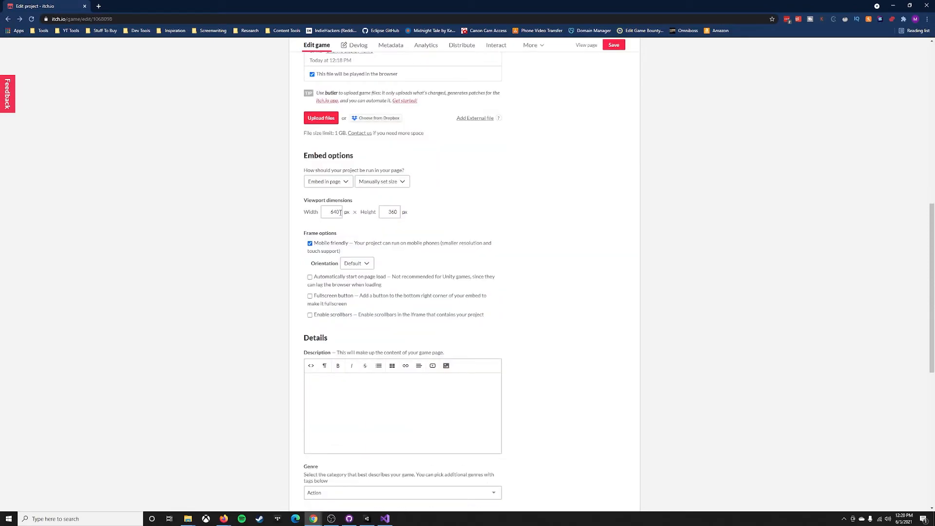
{"action": "double_click", "coordinate": [327, 211]}
{"action": "key", "text": "Tab"}
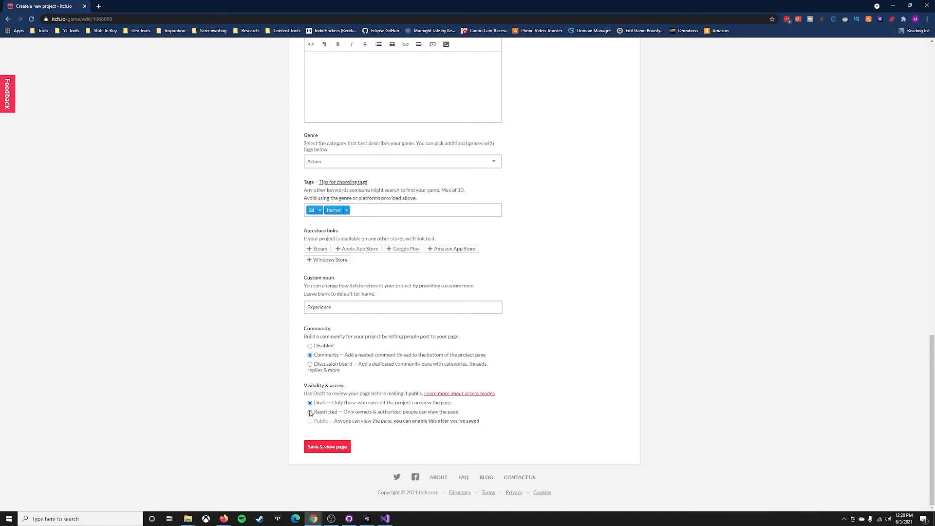
Save the project with its visibility set to Public and run the game on its project page
{"action": "left_click", "coordinate": [310, 413]}
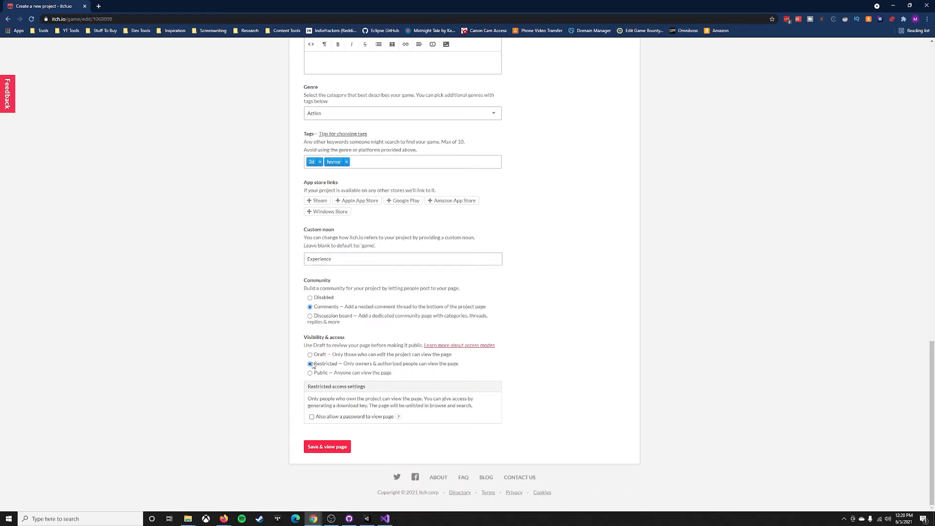
{"action": "left_click", "coordinate": [309, 373]}
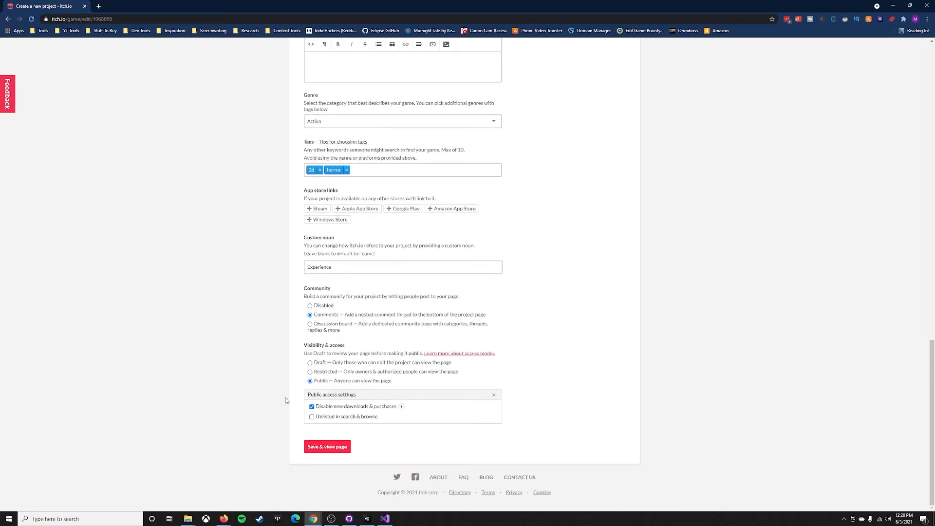
{"action": "left_click", "coordinate": [329, 446]}
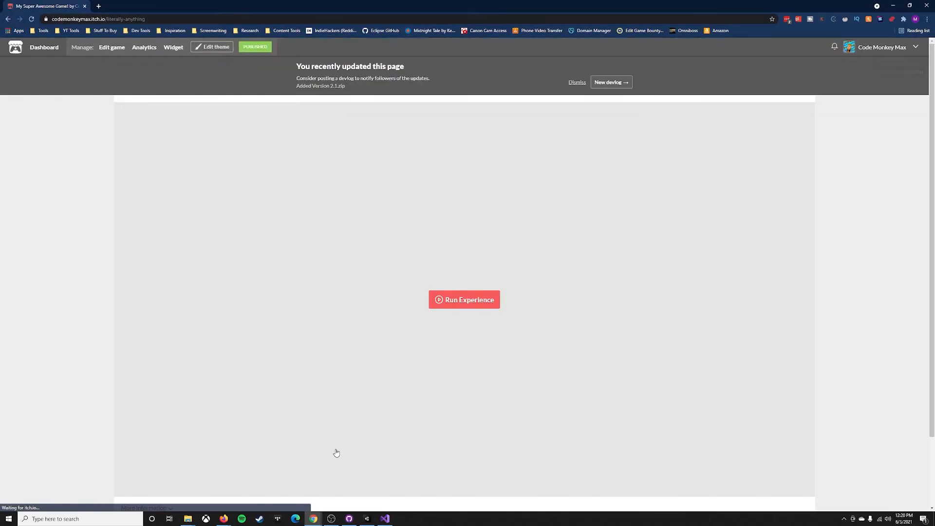
{"action": "left_click", "coordinate": [441, 304]}
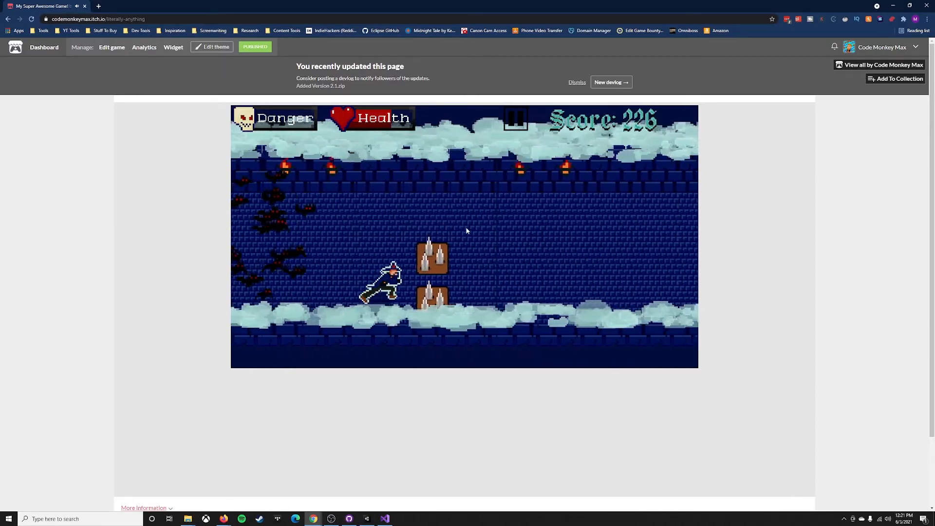
Edit the page theme with a dark navy main background colour and a bright cyan link colour
{"action": "left_click", "coordinate": [213, 48]}
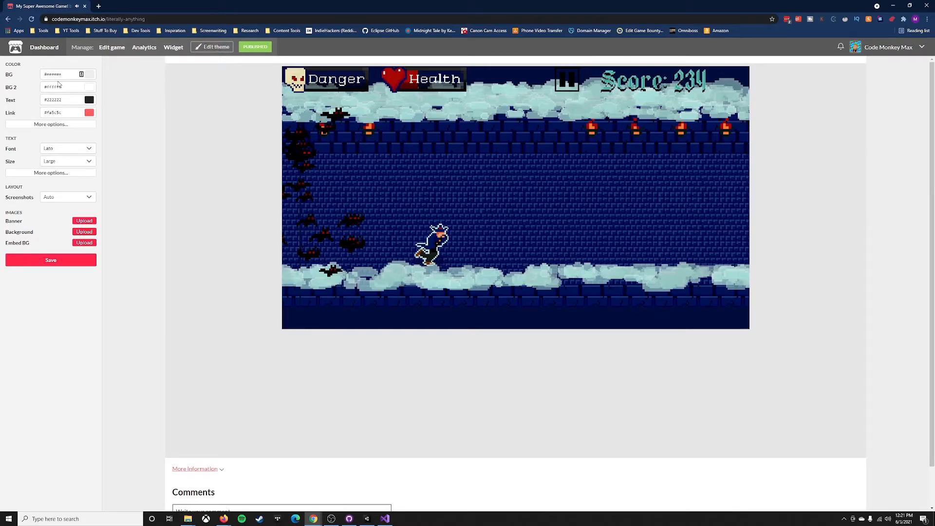
{"action": "left_click", "coordinate": [89, 79]}
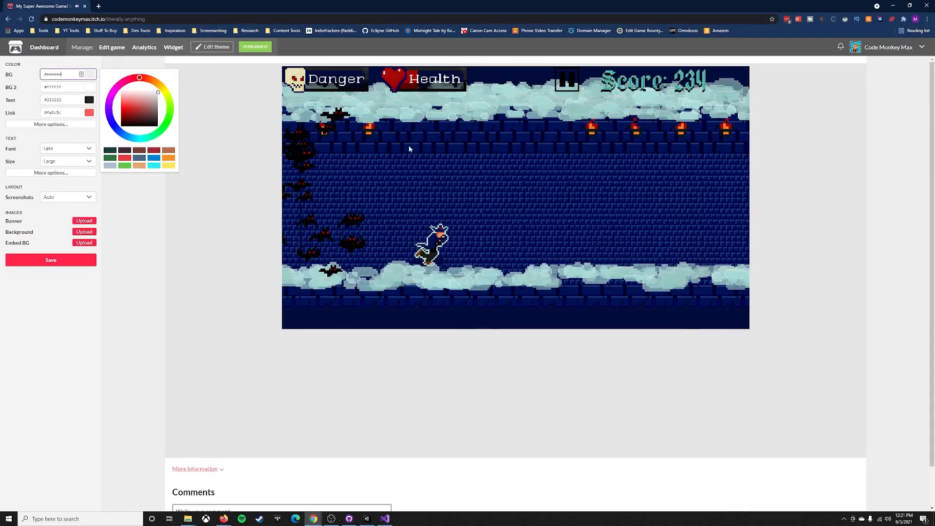
{"action": "left_click_drag", "start_coordinate": [113, 129], "coordinate": [120, 134]}
{"action": "left_click_drag", "start_coordinate": [123, 121], "coordinate": [121, 137]}
{"action": "left_click", "coordinate": [90, 117]}
{"action": "left_click", "coordinate": [155, 204]}
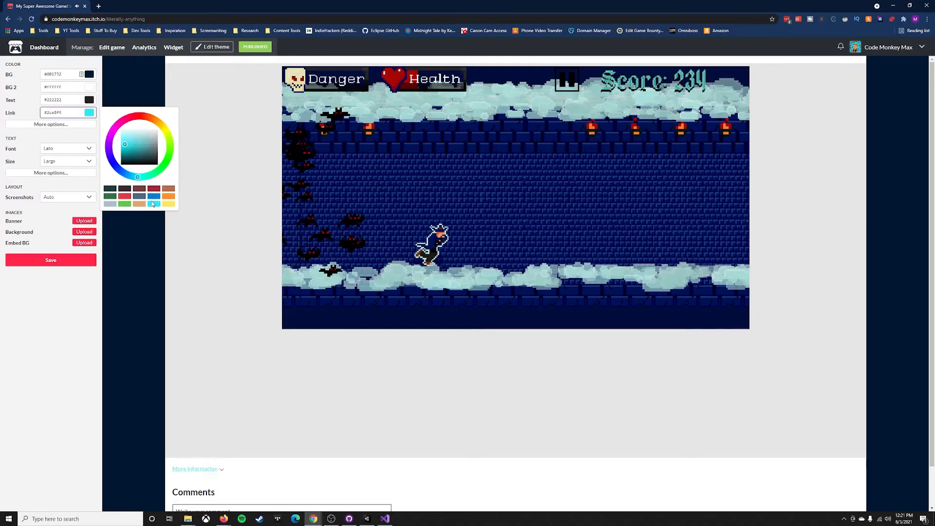
Set the theme's second background colour (BG 2) to a near-black teal
{"action": "left_click", "coordinate": [89, 88]}
{"action": "left_click_drag", "start_coordinate": [146, 131], "coordinate": [191, 154]}
{"action": "left_click", "coordinate": [142, 152]}
{"action": "left_click_drag", "start_coordinate": [139, 133], "coordinate": [138, 138]}
{"action": "left_click", "coordinate": [134, 151]}
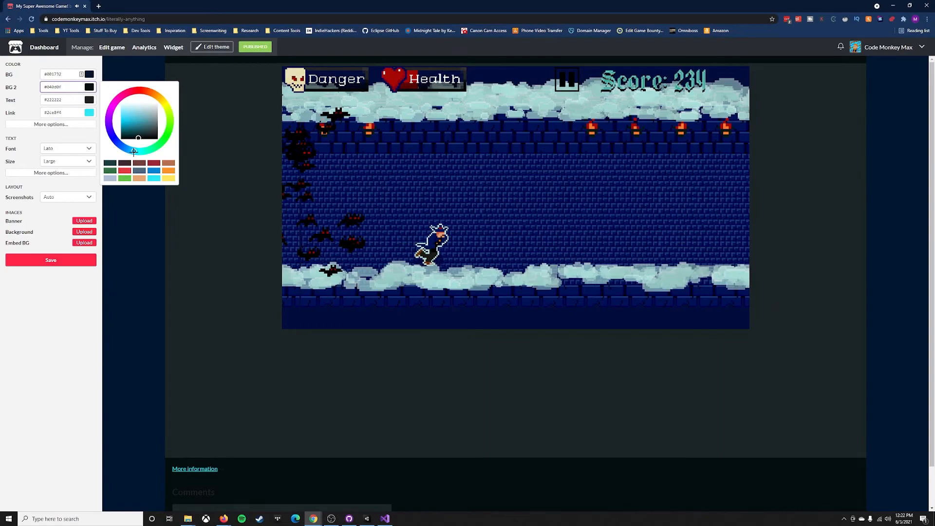
Set the theme's text colour to a medium teal blue
{"action": "left_click", "coordinate": [89, 99]}
{"action": "left_click", "coordinate": [131, 163]}
{"action": "left_click_drag", "start_coordinate": [127, 136], "coordinate": [126, 138]}
{"action": "left_click", "coordinate": [31, 351]}
Set the theme's font to Pixel
{"action": "scroll", "coordinate": [265, 291], "scroll_direction": "down", "scroll_amount": 1}
{"action": "left_click", "coordinate": [73, 149]}
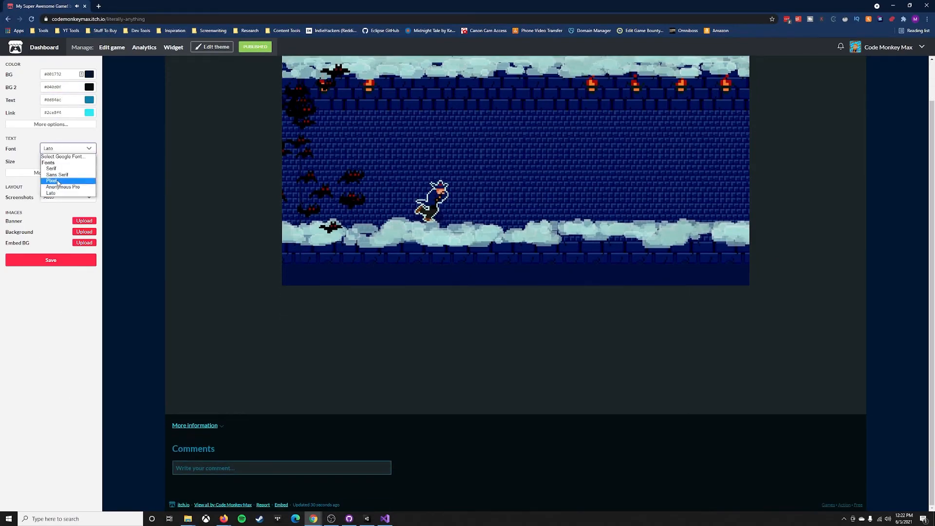
{"action": "left_click", "coordinate": [71, 181]}
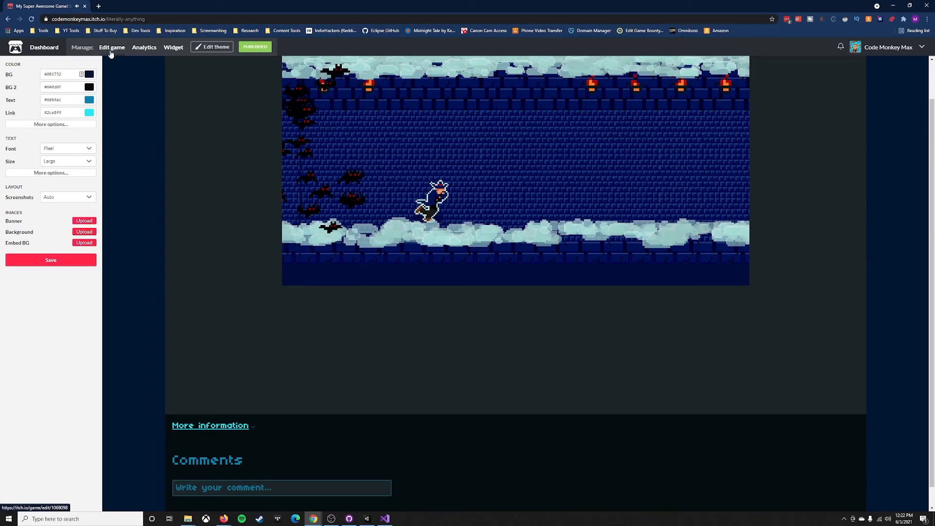
Show the additional colour and text options of the theme and set the main font to Serif
{"action": "left_click", "coordinate": [50, 125]}
{"action": "left_click", "coordinate": [51, 213]}
{"action": "left_click", "coordinate": [68, 188]}
{"action": "left_click", "coordinate": [56, 263]}
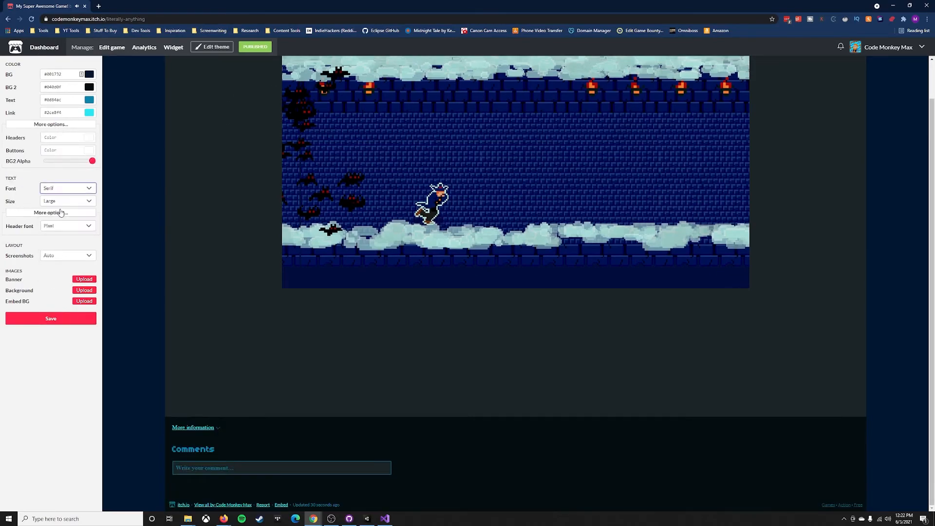